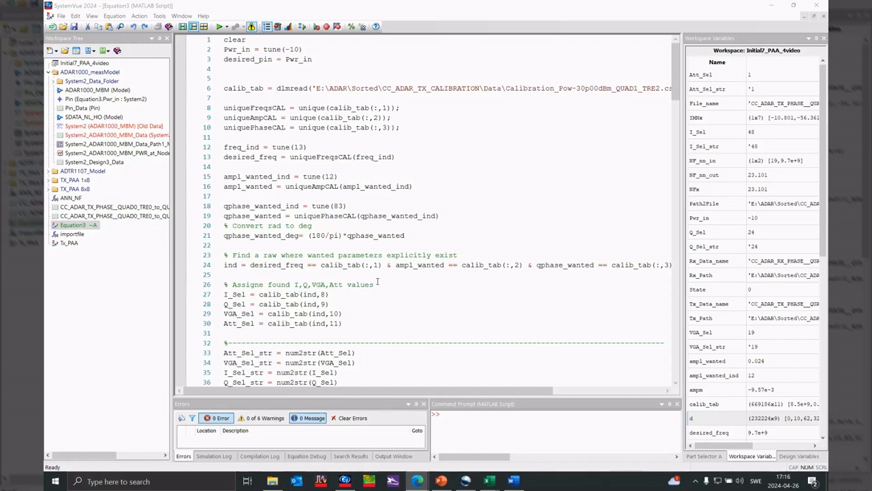
# - Switch to the Excel calibration table and view its frequency, desired amplitude and phase, I, Q, VGA and Att columns
pyautogui.moveTo(488, 486)
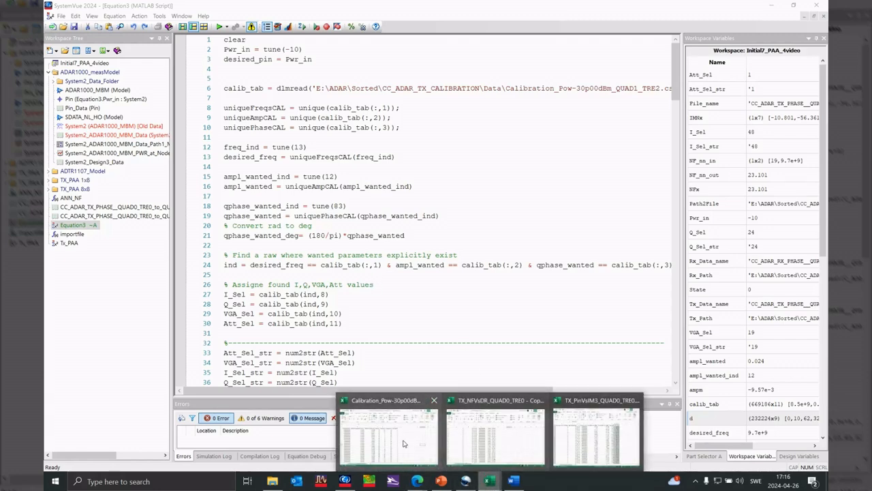
pyautogui.click(403, 446)
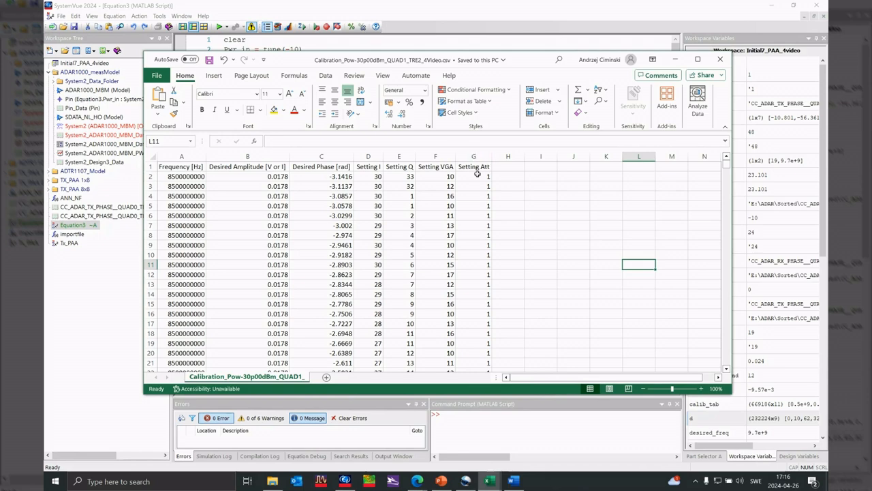
pyautogui.click(675, 59)
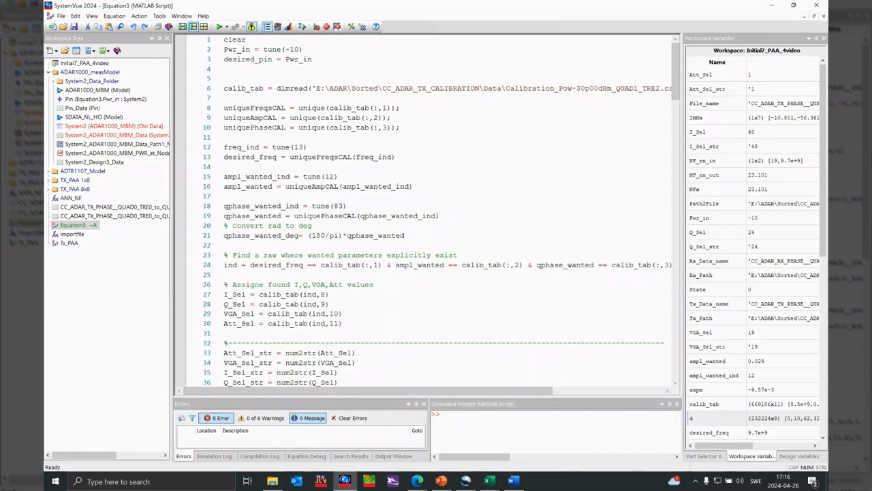
# - Review the script's data file names and paths, and browse the matching S2P files of CC_ADAR_TX_CALIBRATION in File Explorer
pyautogui.scroll(-5, 412, 264)
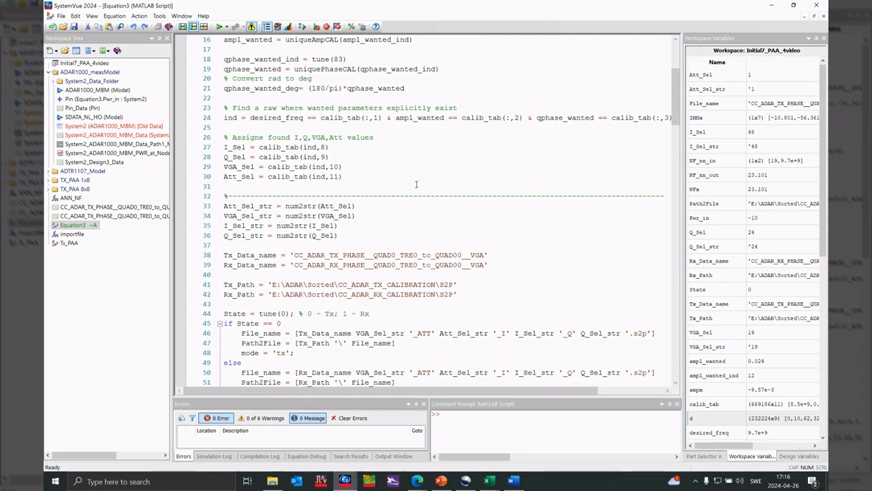
pyautogui.click(272, 481)
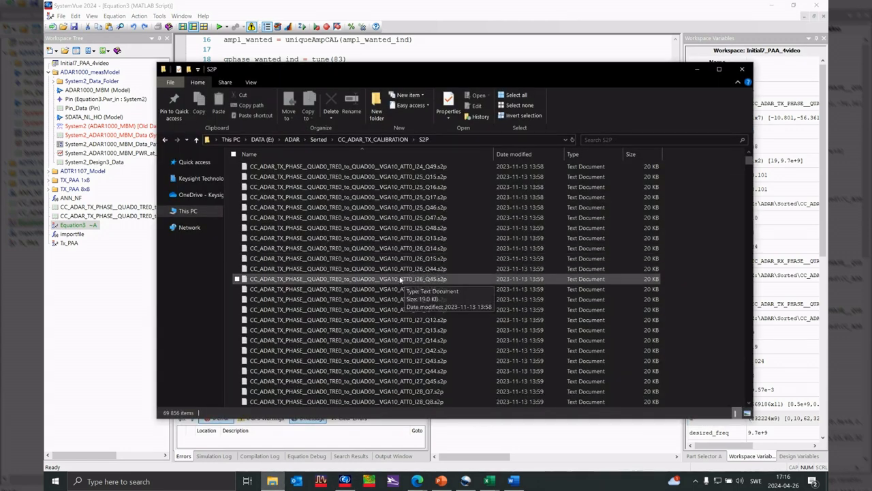
pyautogui.scroll(-5, 401, 280)
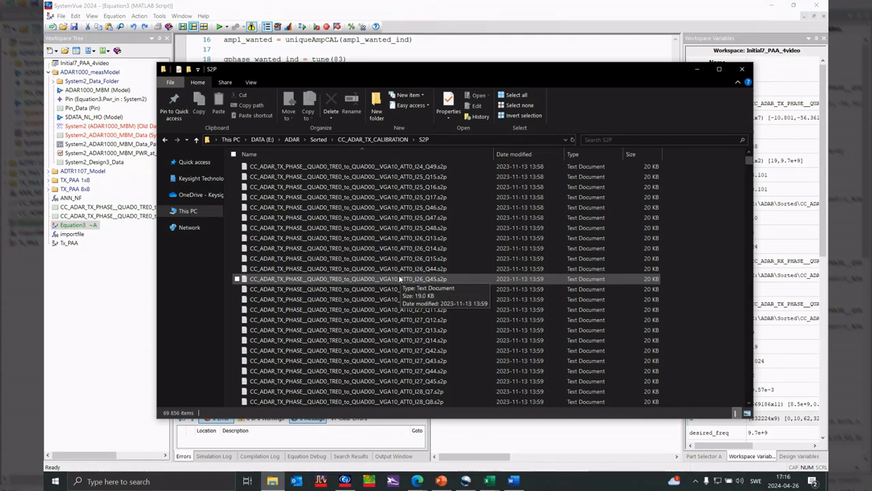
# - Read through the Equation3 script from the Tx/Rx file selection and S21 gain reading to the data sorting and interpolation
pyautogui.scroll(-7, 412, 274)
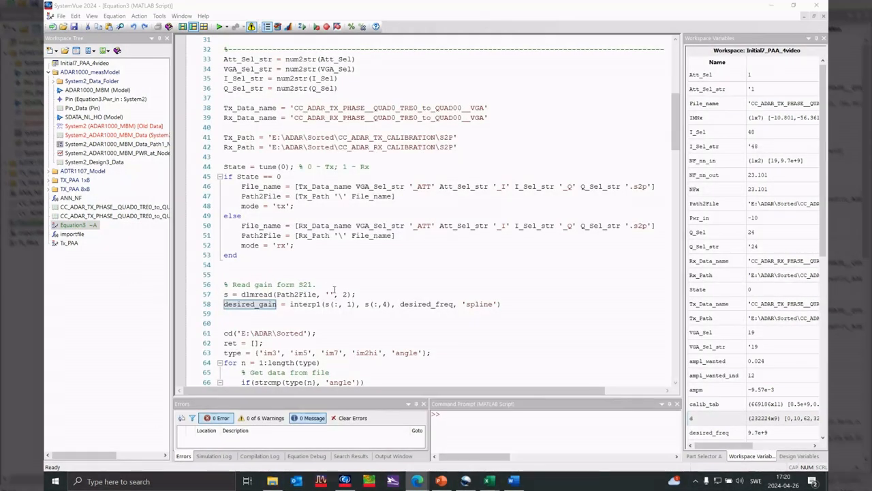
pyautogui.scroll(-2, 354, 294)
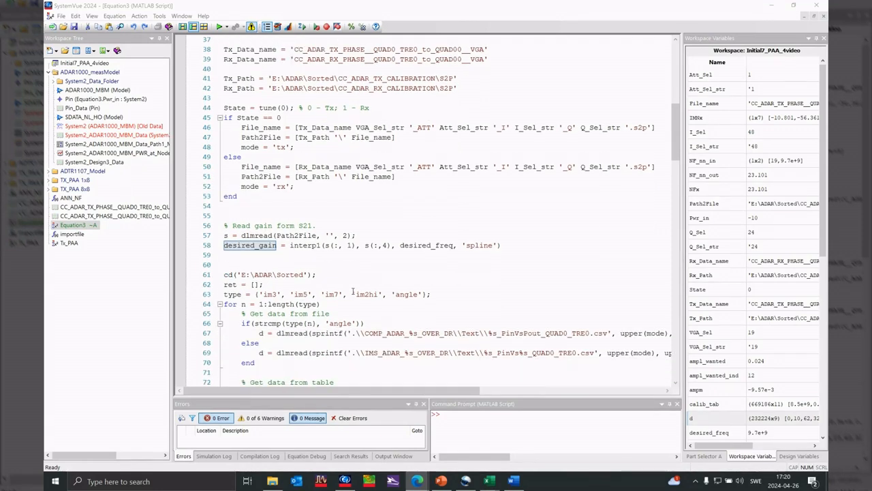
pyautogui.scroll(-9, 349, 292)
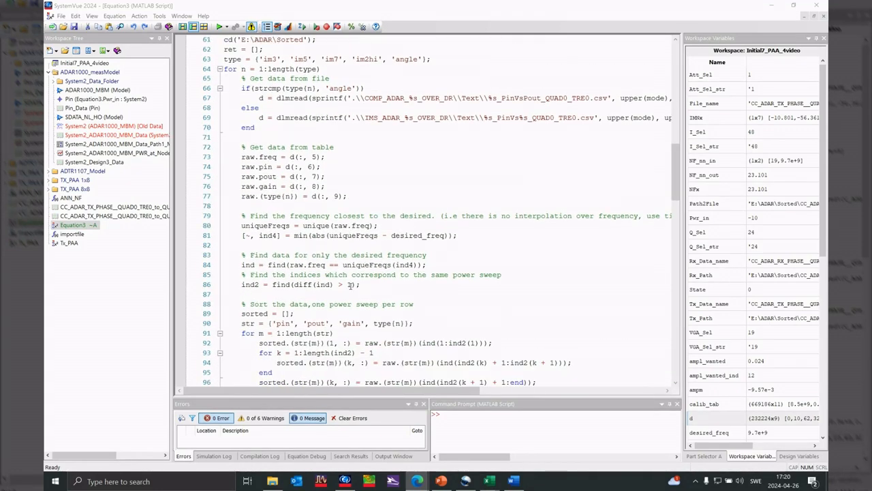
pyautogui.scroll(-3, 352, 285)
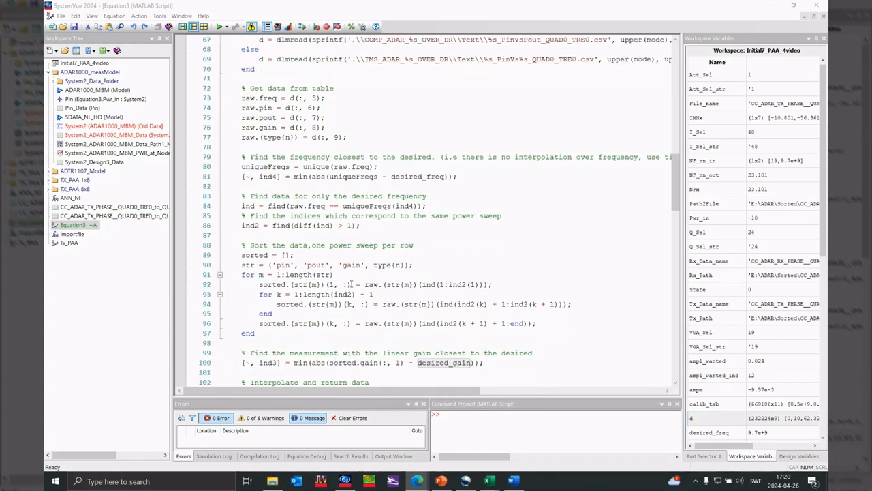
pyautogui.scroll(-5, 351, 283)
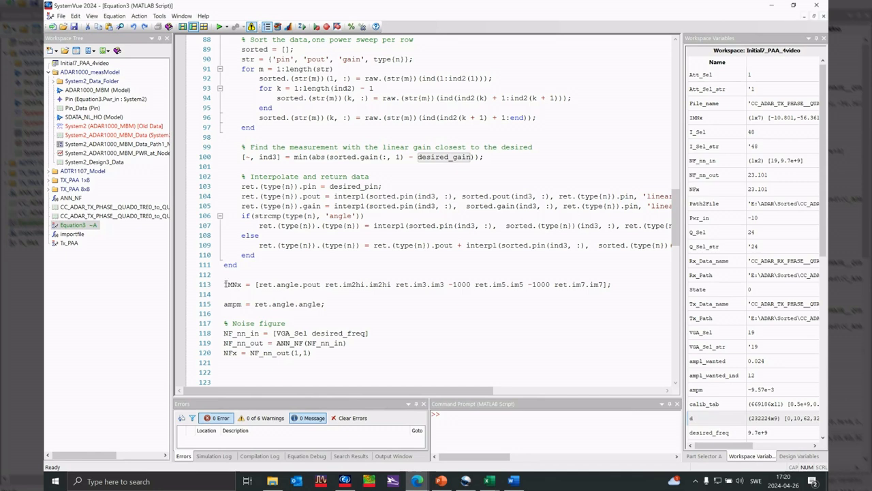
# - Highlight the IMNx assignment and examine the ampm and noise figure lines at the end of the Equation3 script
pyautogui.moveTo(611, 281); pyautogui.dragTo(230, 287)
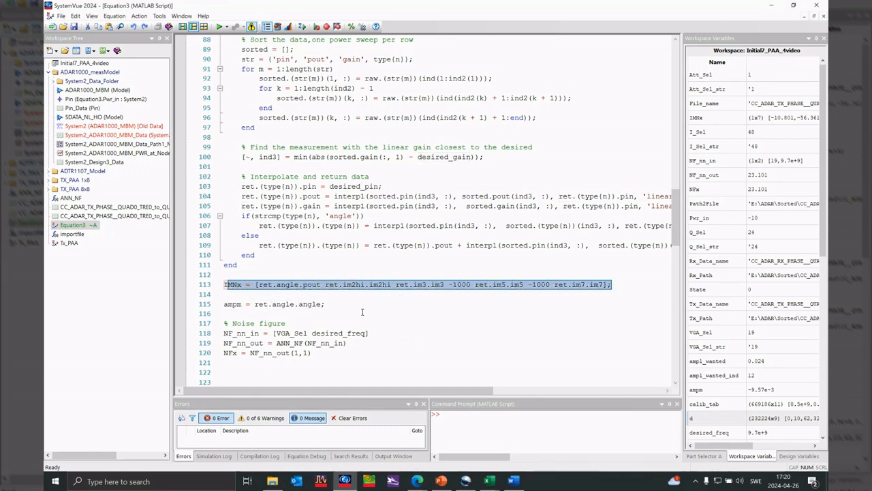
pyautogui.click(363, 307)
pyautogui.scroll(-1, 373, 337)
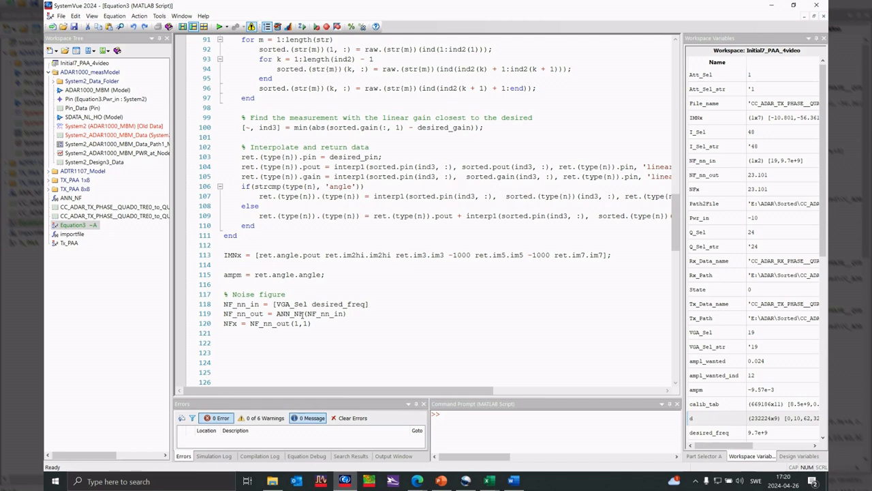
pyautogui.press('F5')
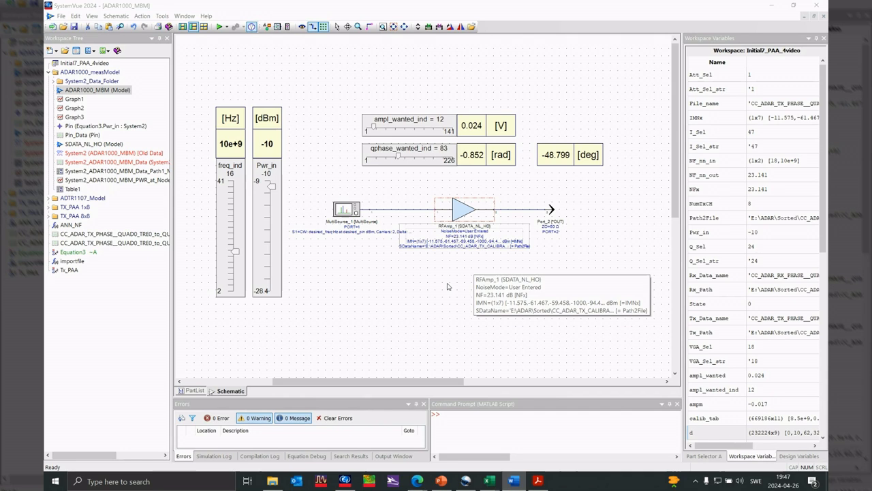
# - Examine the RFAmp_1 amplifier's parameters and its frequency-dependent NF, OP1dB, OPSAT and IMN data in the ADAR1000_MBM schematic
pyautogui.doubleClick(463, 210)
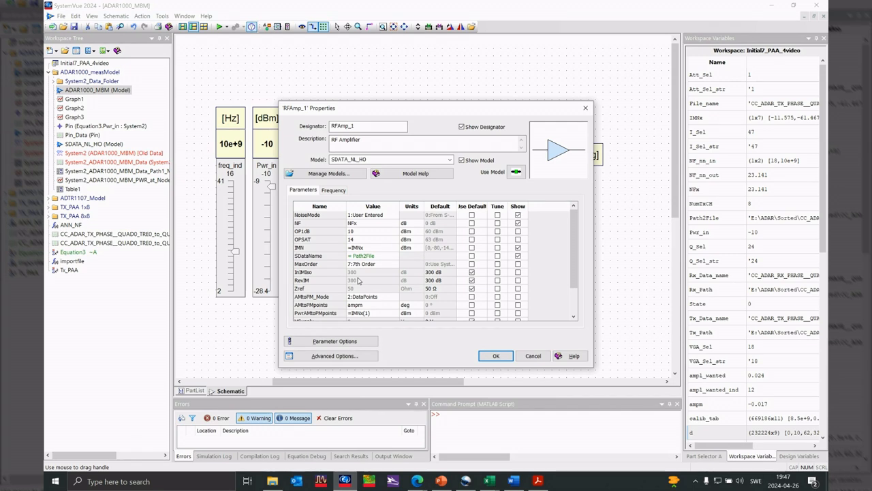
pyautogui.click(343, 193)
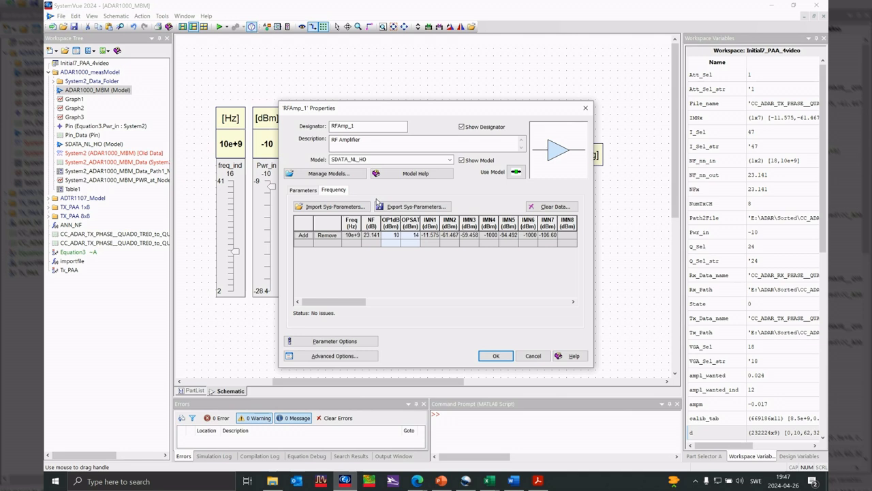
pyautogui.click(497, 355)
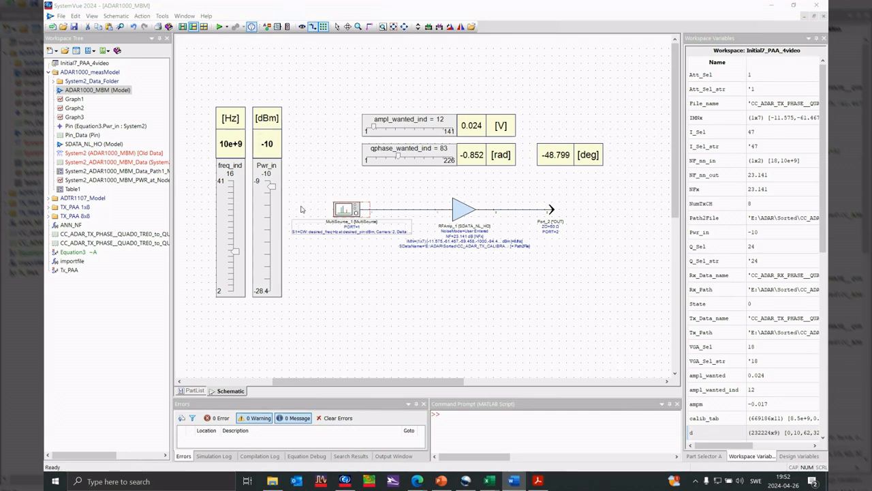
# - Examine the MultiSource_1 properties and the carrier, frequency and power definition of its S1 source
pyautogui.doubleClick(345, 210)
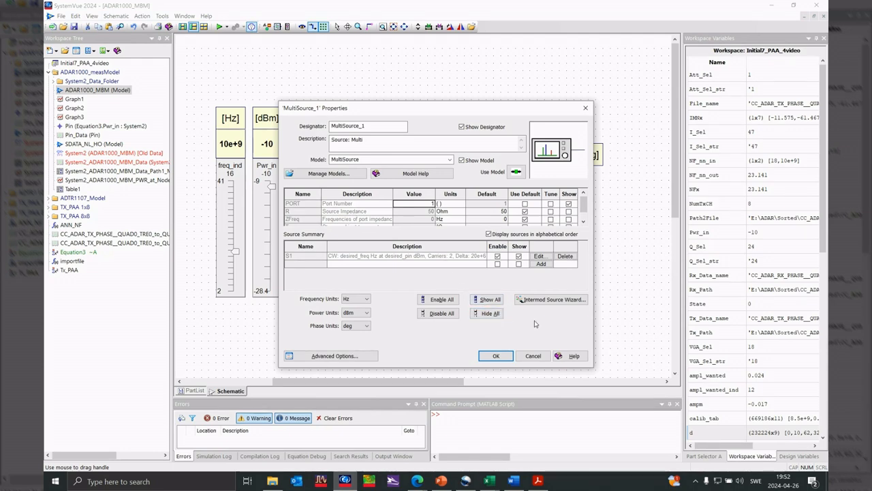
pyautogui.click(538, 257)
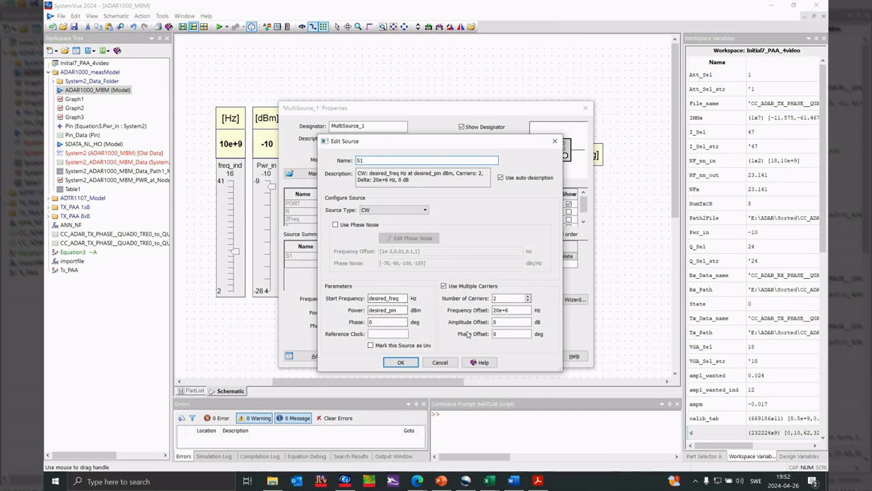
pyautogui.click(401, 362)
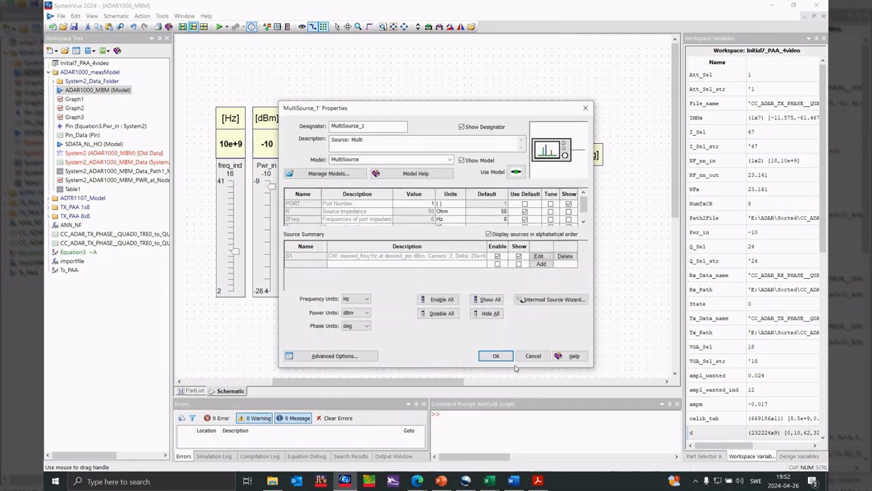
pyautogui.click(496, 356)
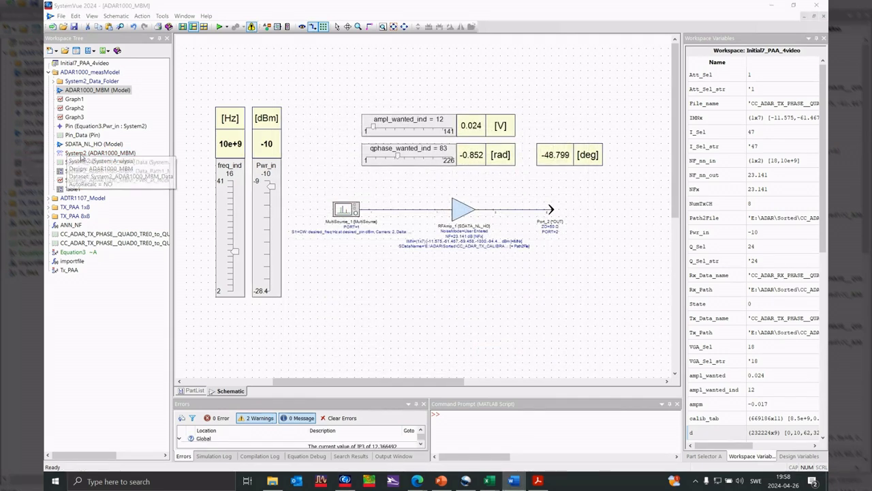
# - Check the System2 analysis simulation parameters for ADAR1000_MBM and run the analysis
pyautogui.doubleClick(83, 154)
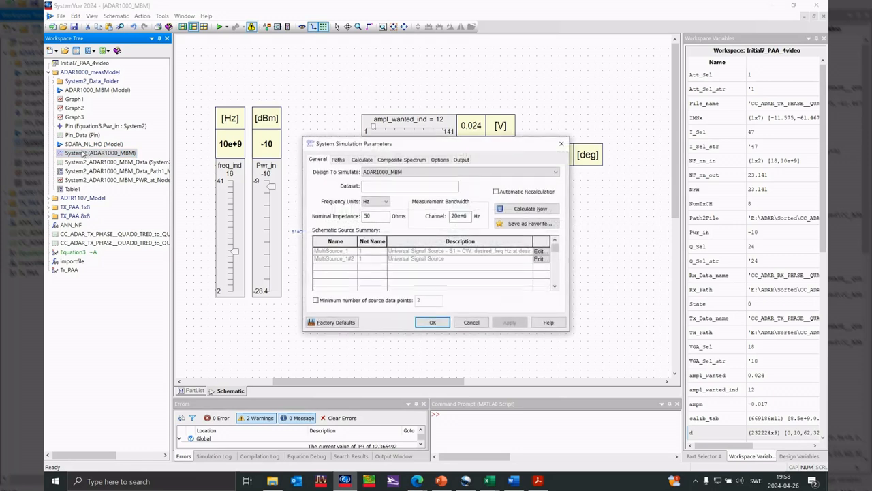
pyautogui.click(433, 322)
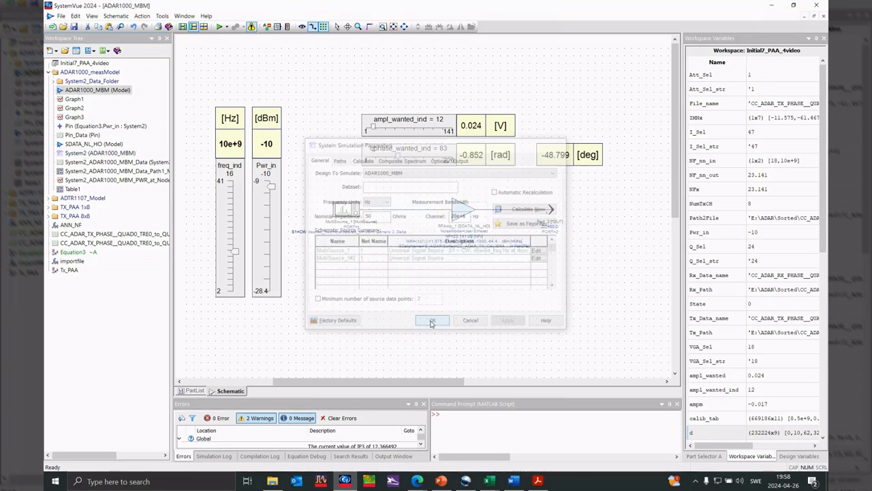
pyautogui.rightClick(68, 155)
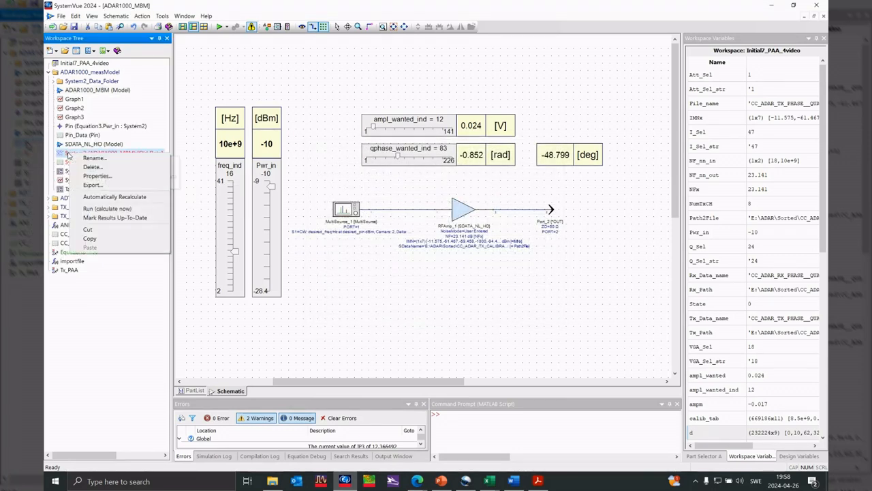
pyautogui.click(99, 208)
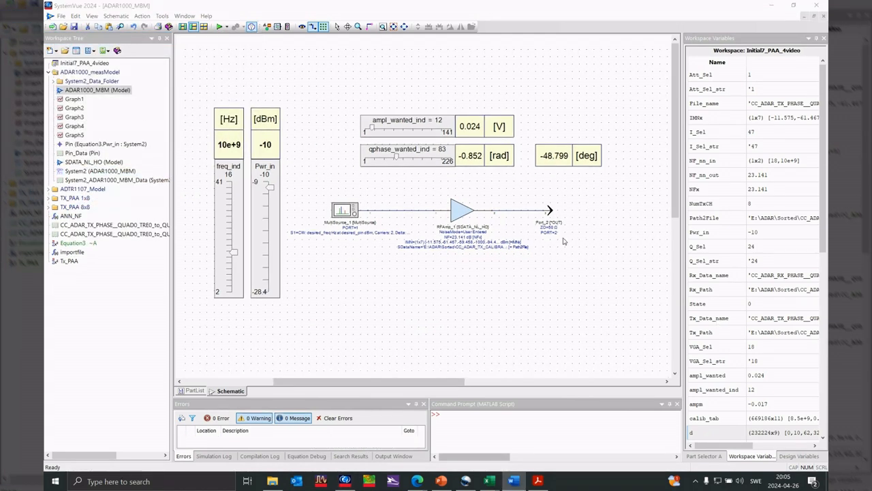
# - Add a new power plot at Node 2 from the output port and zoom in on the spectrum around 10 GHz
pyautogui.rightClick(550, 210)
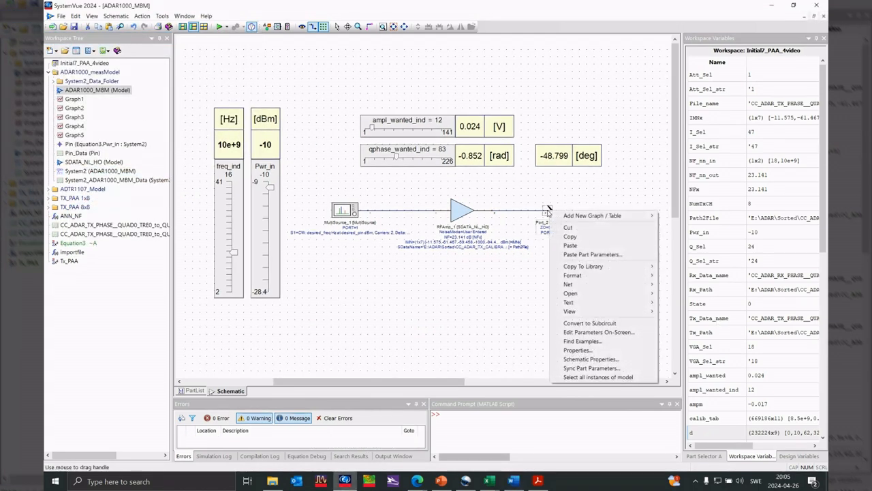
pyautogui.moveTo(583, 216)
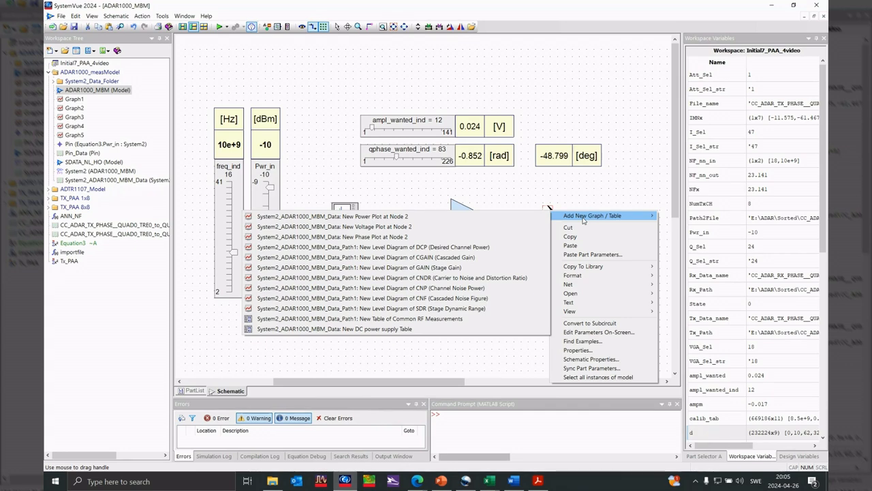
pyautogui.click(368, 218)
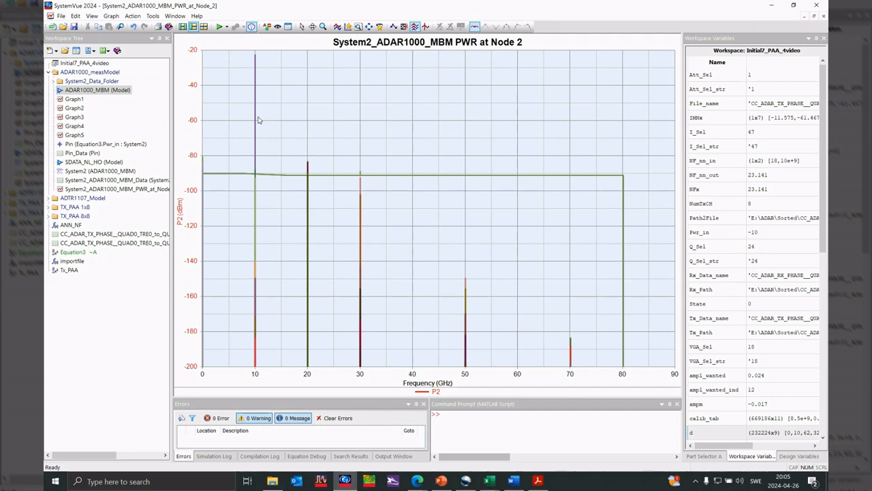
pyautogui.scroll(10, 273, 119)
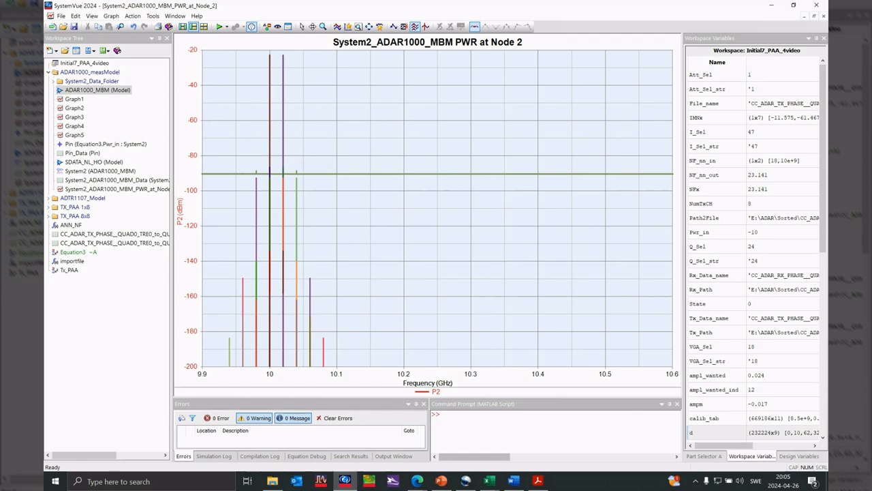
# - Close the power plot and add a new table of common RF measurements for Path1 from the output port
pyautogui.click(823, 15)
pyautogui.rightClick(550, 212)
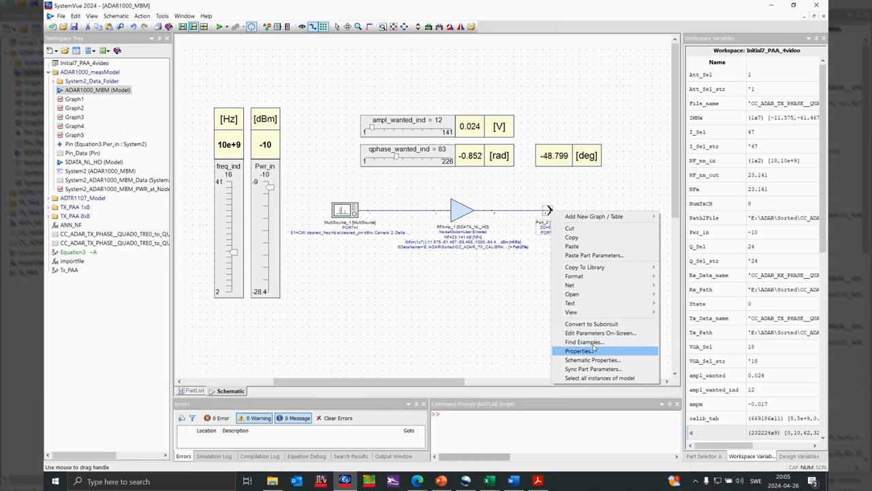
pyautogui.click(423, 319)
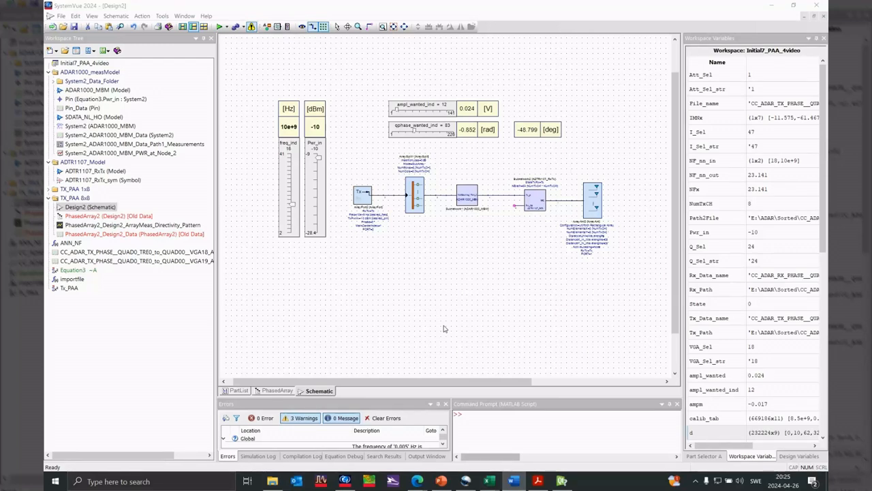
# - Place a trial ADAR1000_MBM subnetwork below the signal chain in the Design2 schematic and delete it
pyautogui.click(75, 91)
pyautogui.moveTo(382, 279); pyautogui.dragTo(386, 283)
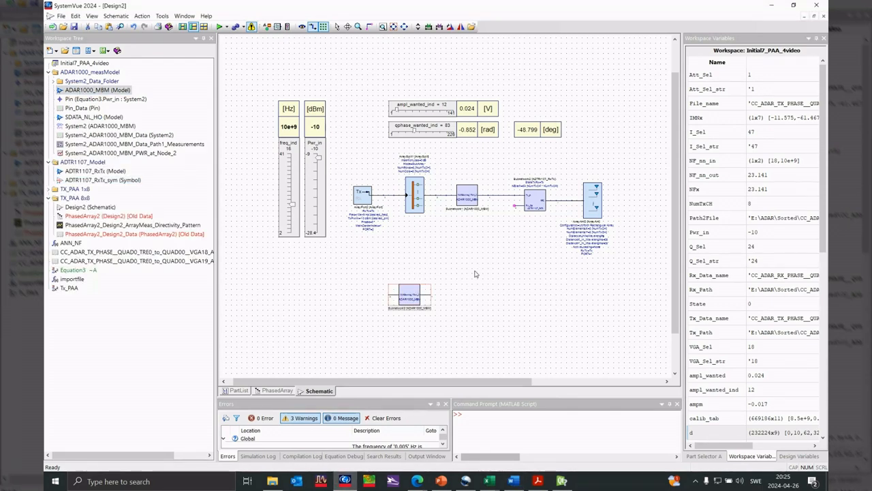
pyautogui.click(409, 295)
pyautogui.press('Delete')
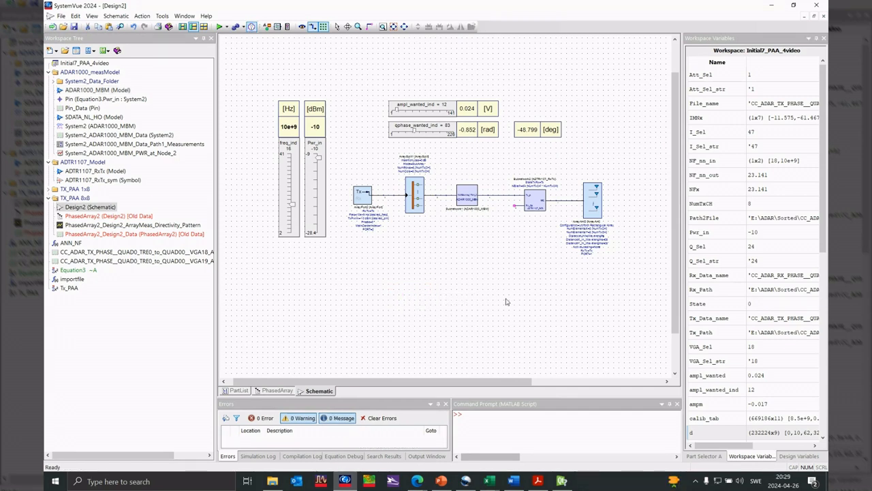
# - Examine the ArrayPort2 transmit source properties and take a closer look at the ArraySplit1 splitter in Design2
pyautogui.doubleClick(364, 197)
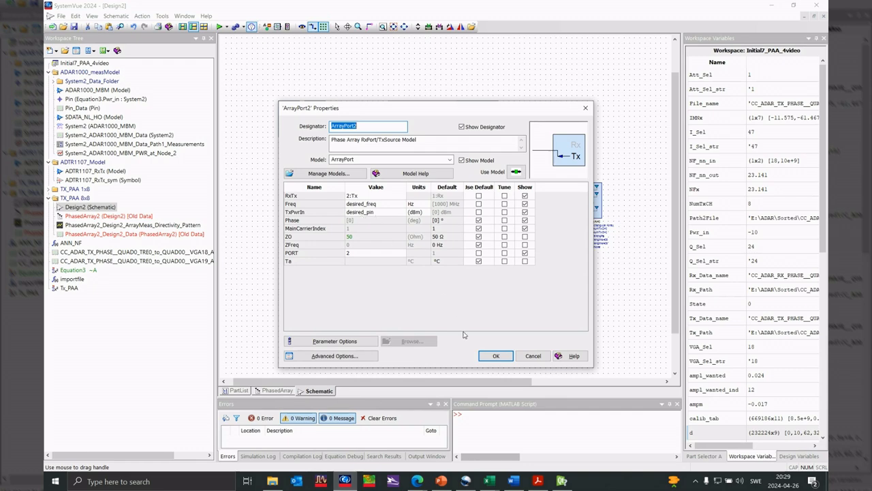
pyautogui.click(496, 356)
pyautogui.scroll(3, 438, 197)
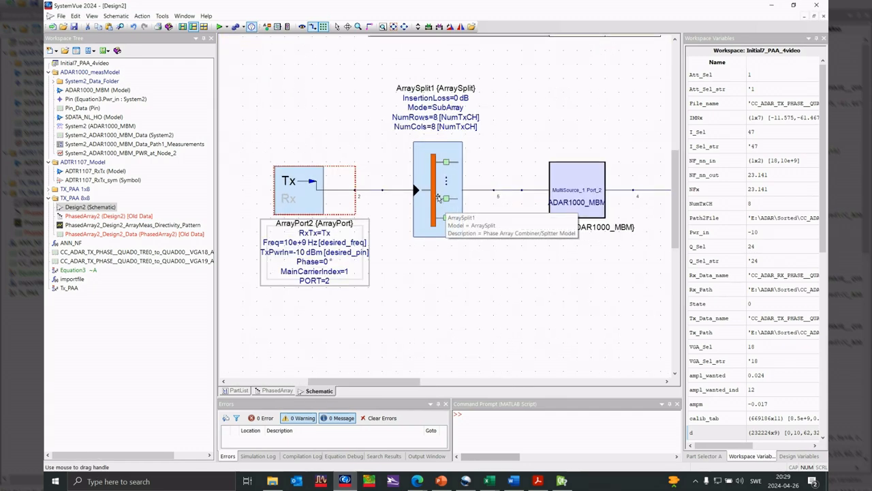
# - Examine the ArraySplit1 splitter's row, column and insertion-loss parameters and open the Tx_PAA equation
pyautogui.doubleClick(439, 198)
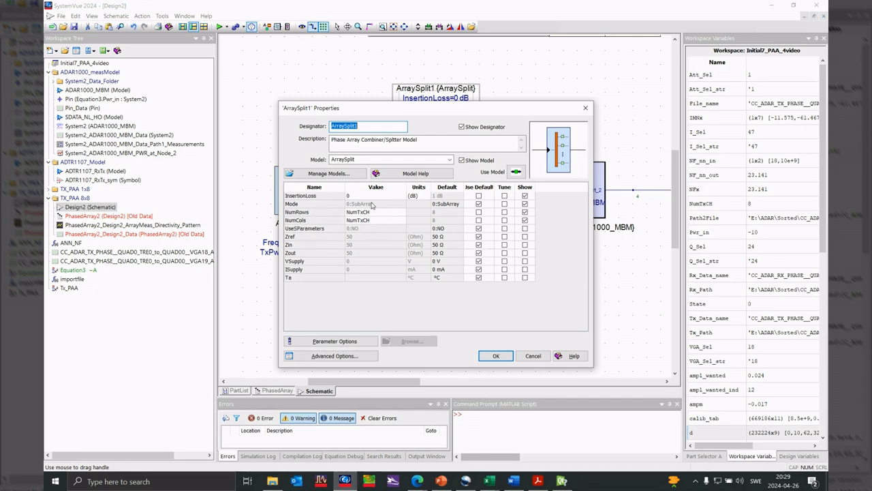
pyautogui.click(496, 356)
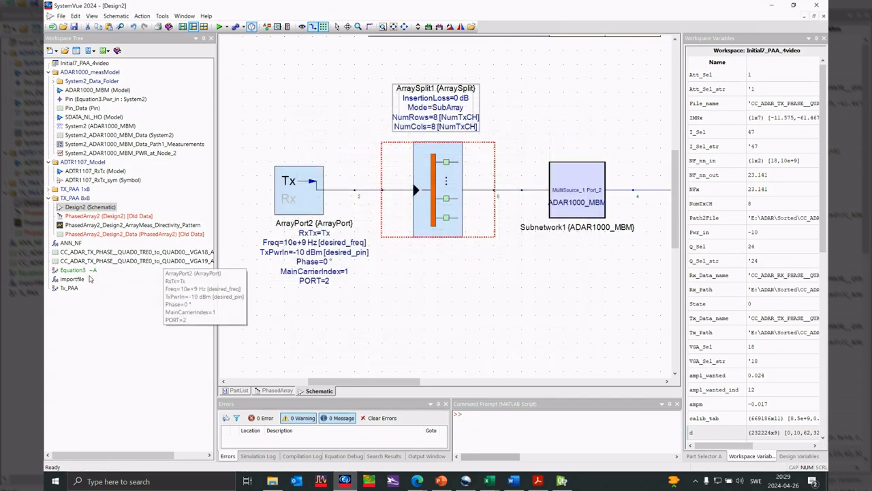
pyautogui.doubleClick(68, 289)
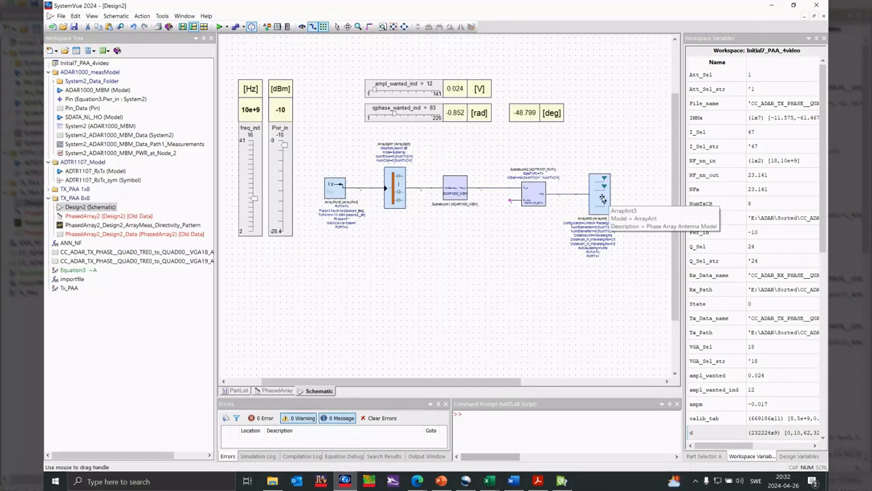
# - Examine the ArrayAnt3 antenna's array configuration, element pattern and port settings in Design2
pyautogui.scroll(5, 602, 198)
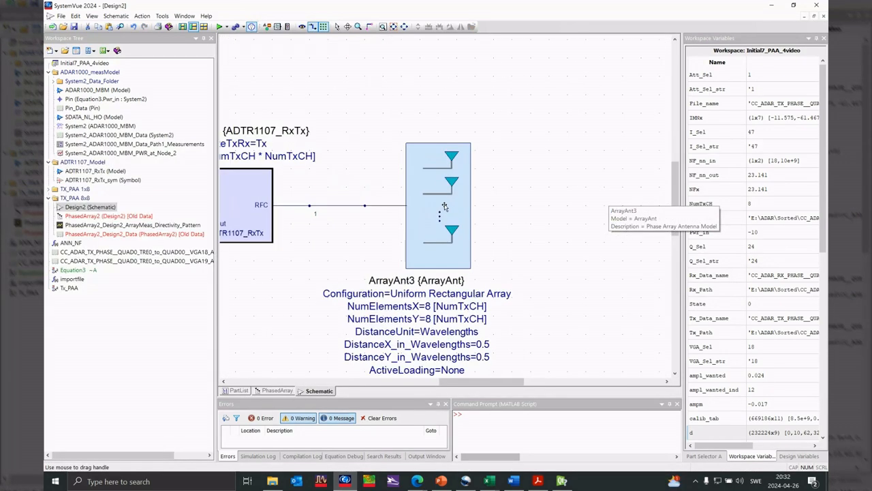
pyautogui.doubleClick(444, 206)
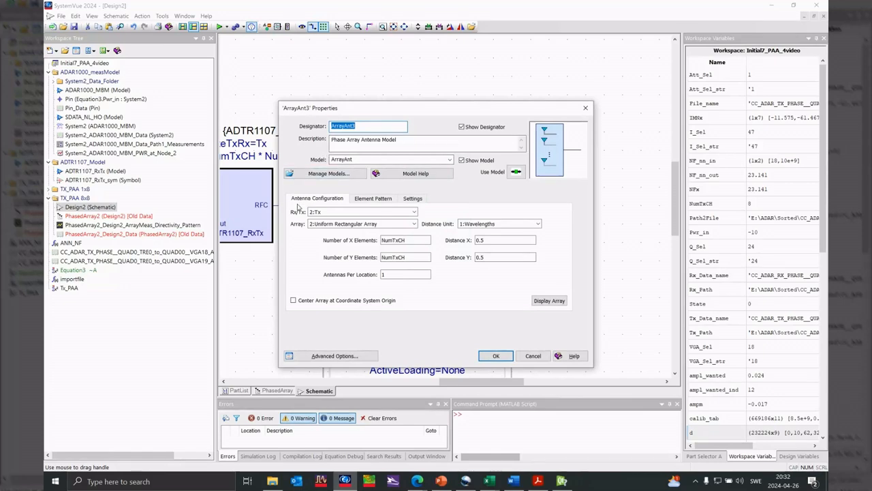
pyautogui.click(372, 198)
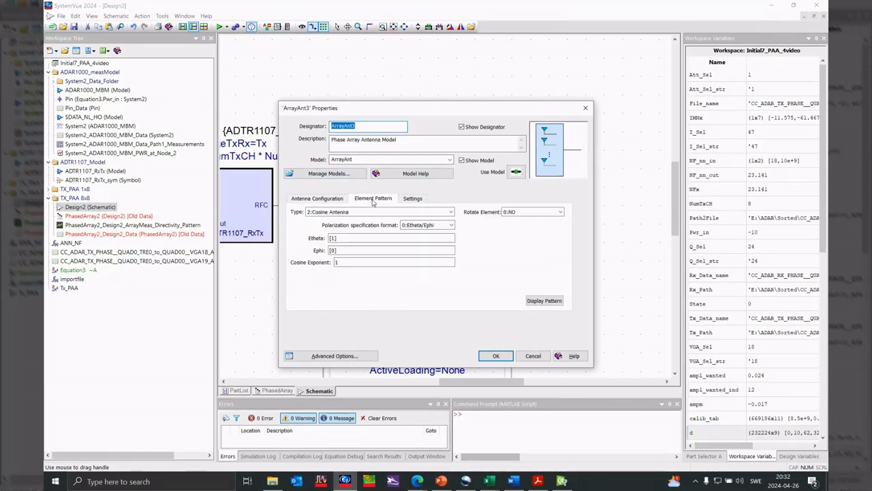
pyautogui.click(413, 198)
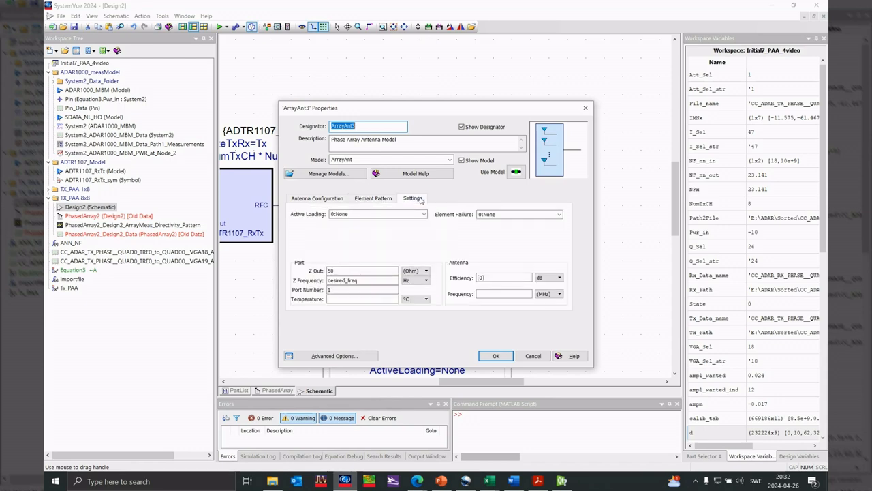
pyautogui.click(496, 356)
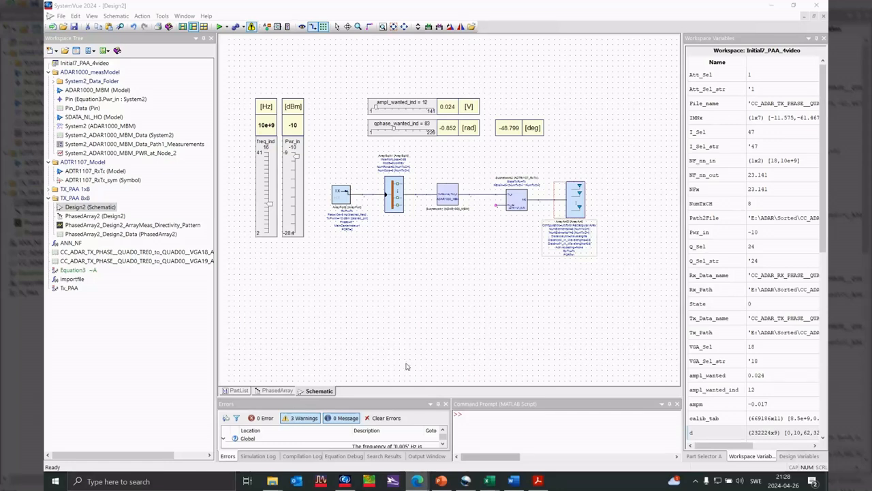
# - Check Design2's PhasedArray view and inspect the schematic chain from the ArraySplit1 splitter through both subnetworks to the ArrayAnt3 antenna
pyautogui.click(276, 390)
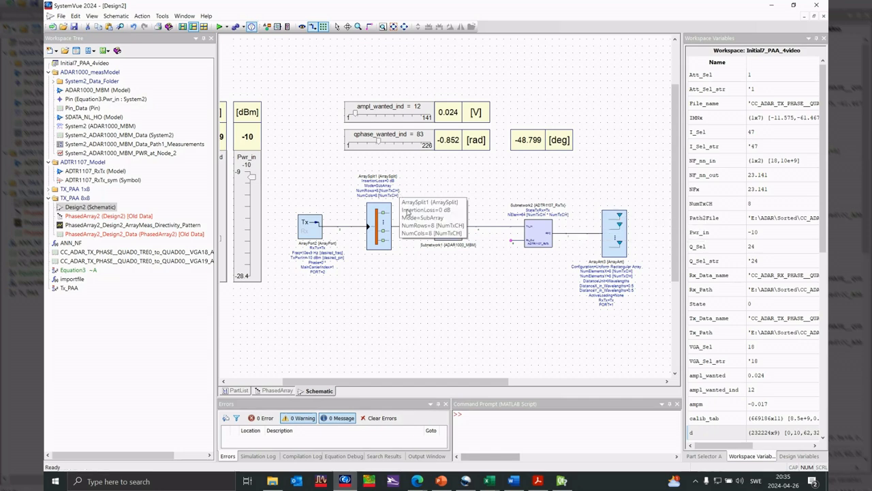
pyautogui.scroll(2, 446, 210)
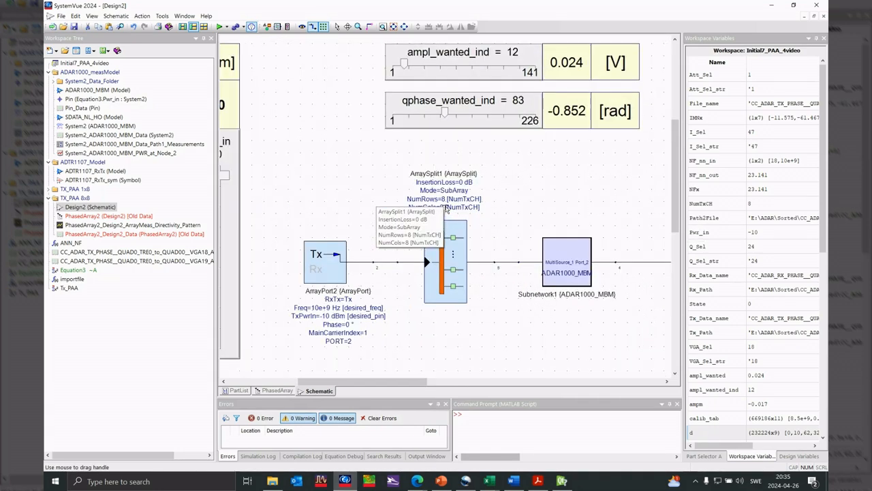
pyautogui.scroll(4, 446, 210)
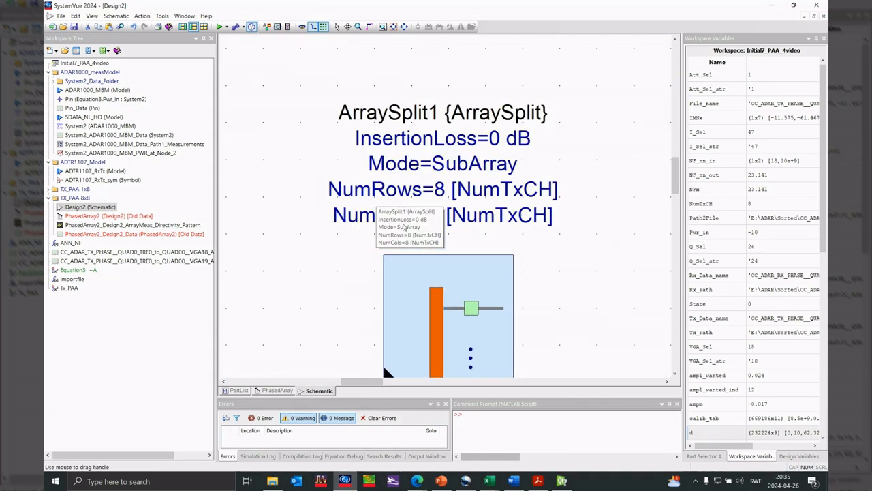
pyautogui.scroll(-2, 404, 228)
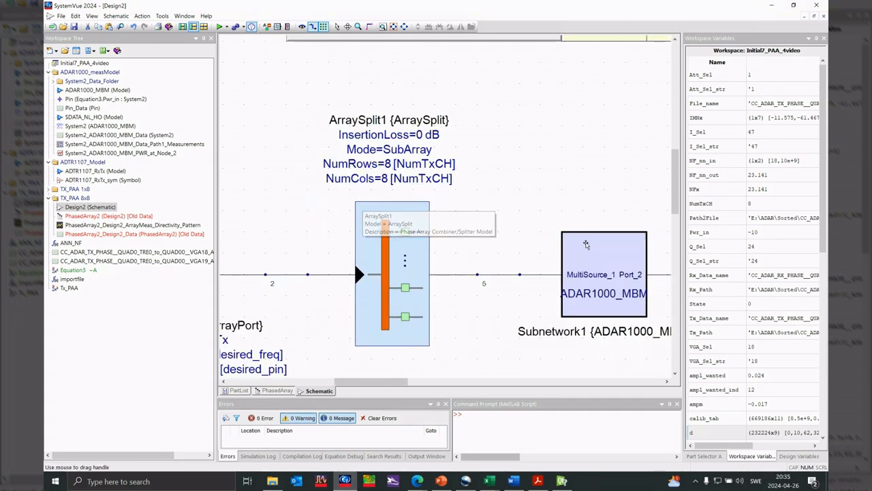
pyautogui.scroll(-3, 586, 244)
pyautogui.scroll(2, 414, 213)
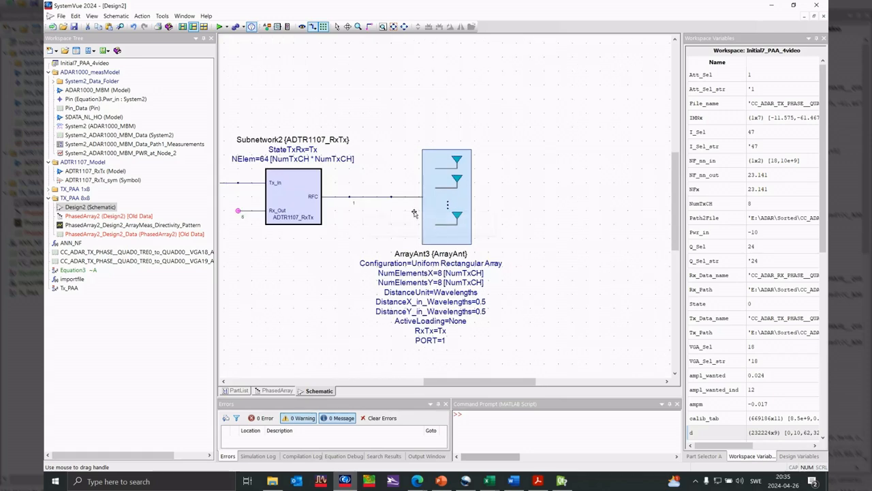
pyautogui.scroll(-2, 414, 214)
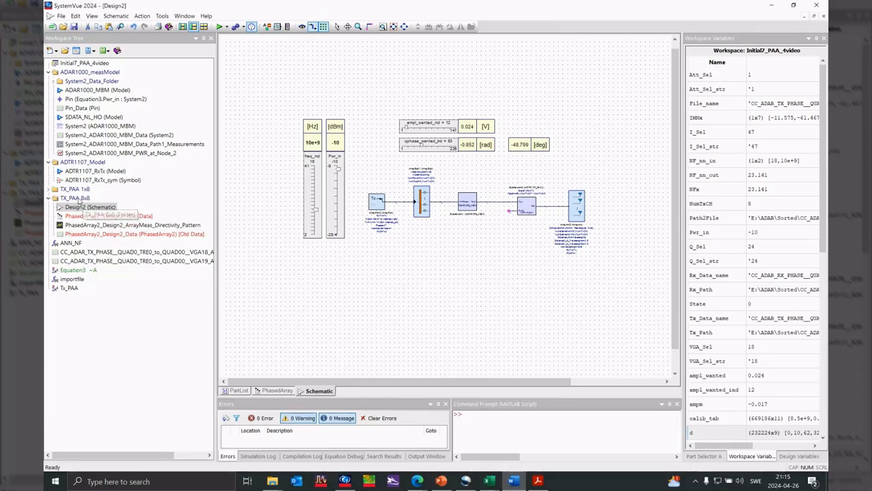
pyautogui.rightClick(77, 198)
pyautogui.moveTo(140, 206)
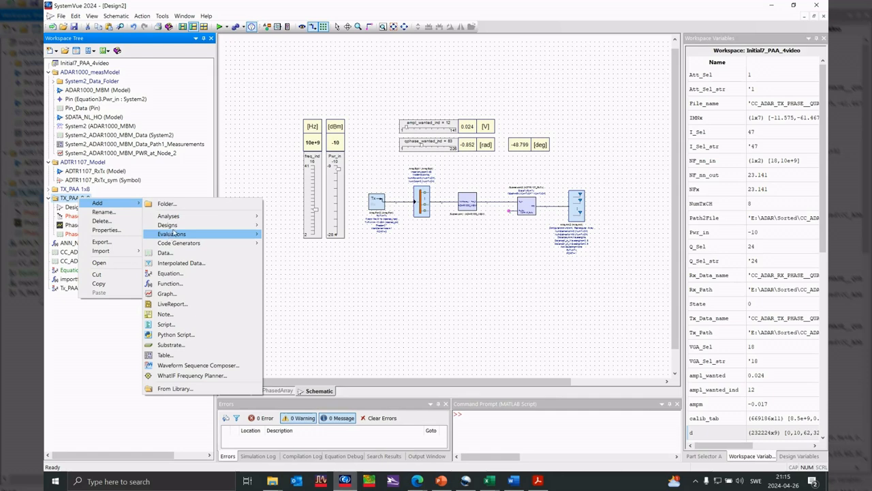
pyautogui.moveTo(218, 217)
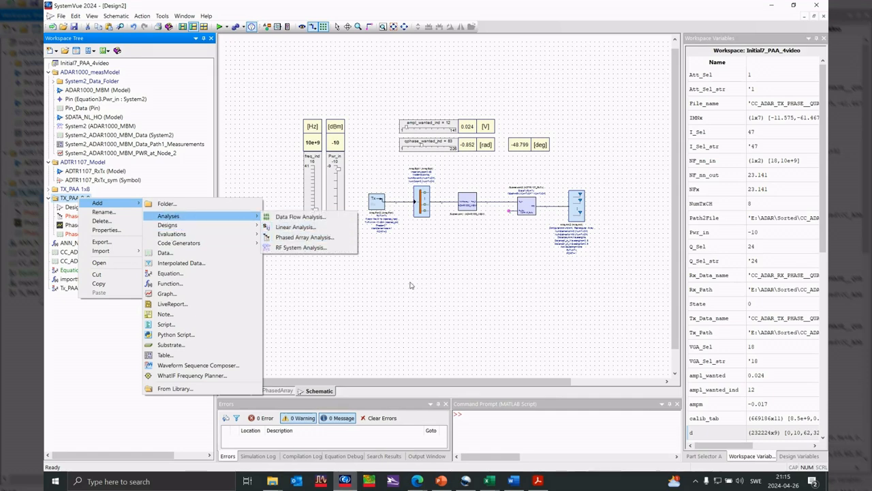
pyautogui.click(268, 239)
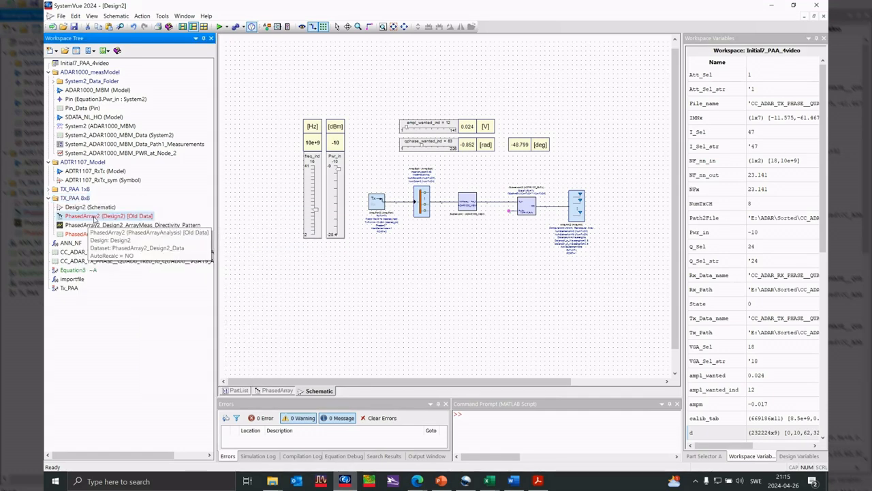
# - Run the PhasedArray2 analysis and open its dataset with the ArrayMeas and BeamMeas result groups expanded
pyautogui.rightClick(95, 218)
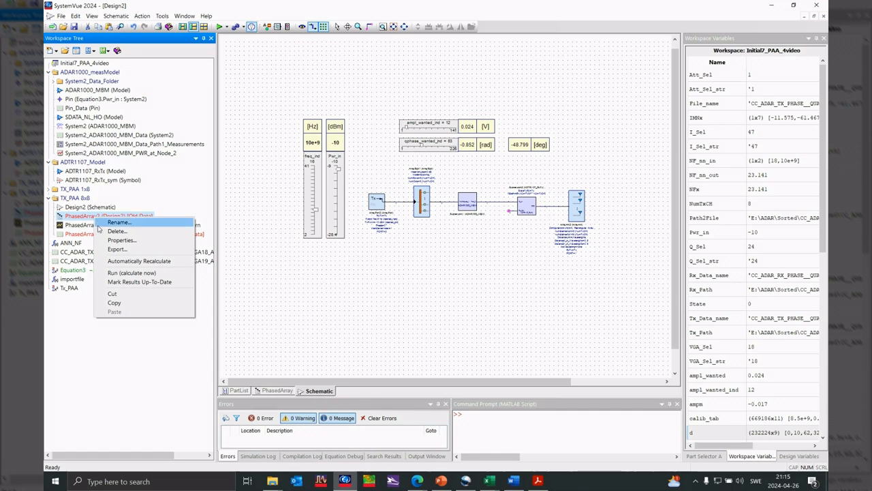
pyautogui.click(132, 273)
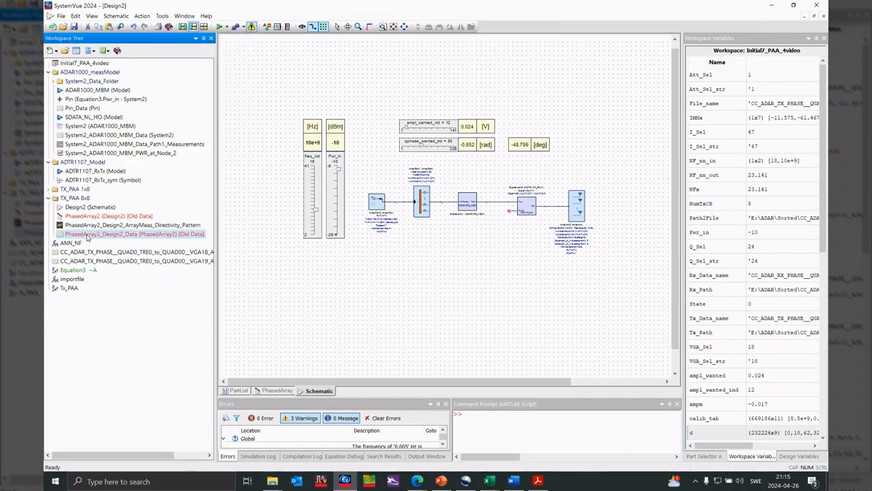
pyautogui.doubleClick(87, 234)
pyautogui.click(225, 59)
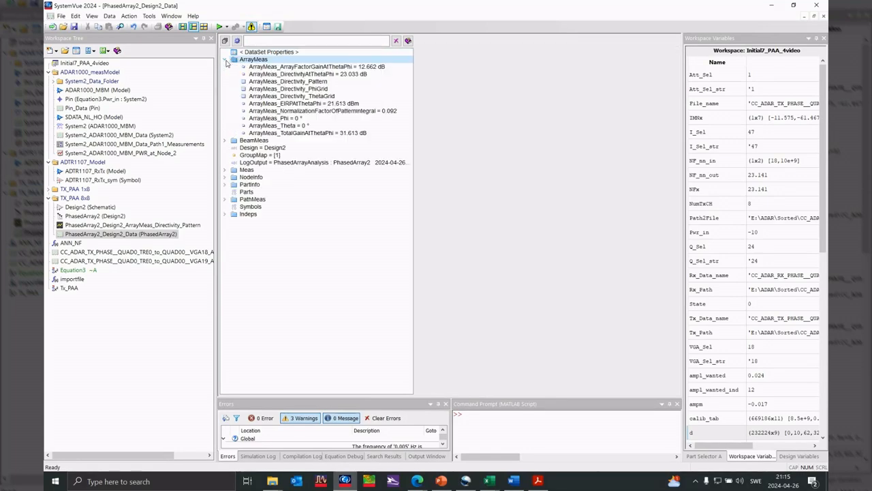
pyautogui.doubleClick(258, 139)
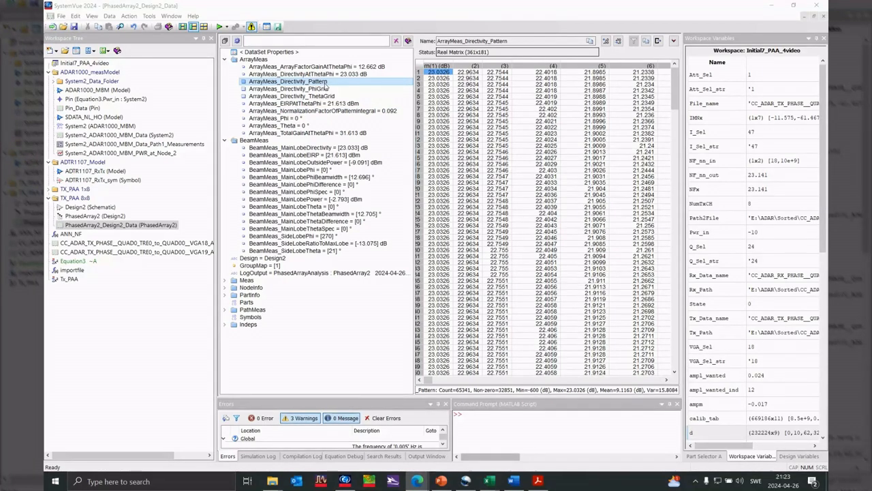
# - Plot the ArrayMeas_Directivity_Pattern variable in a new 3D graph and inspect the main and side lobes
pyautogui.rightClick(326, 85)
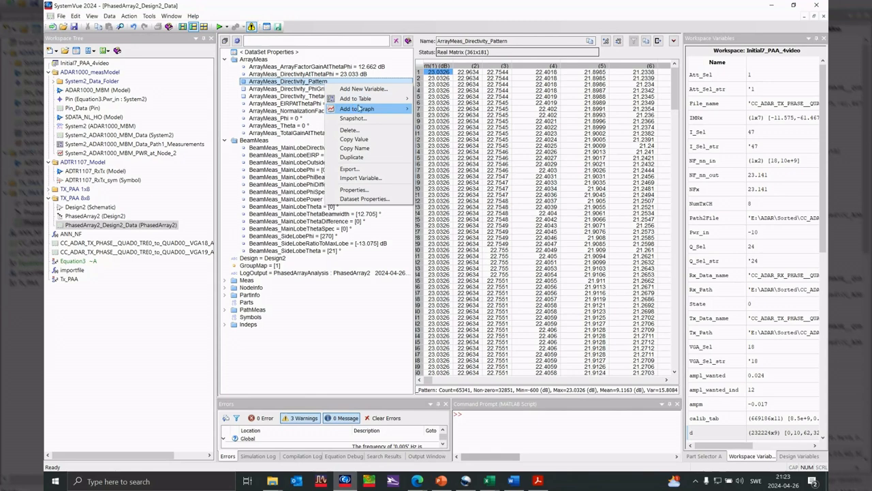
pyautogui.moveTo(356, 108)
pyautogui.click(465, 128)
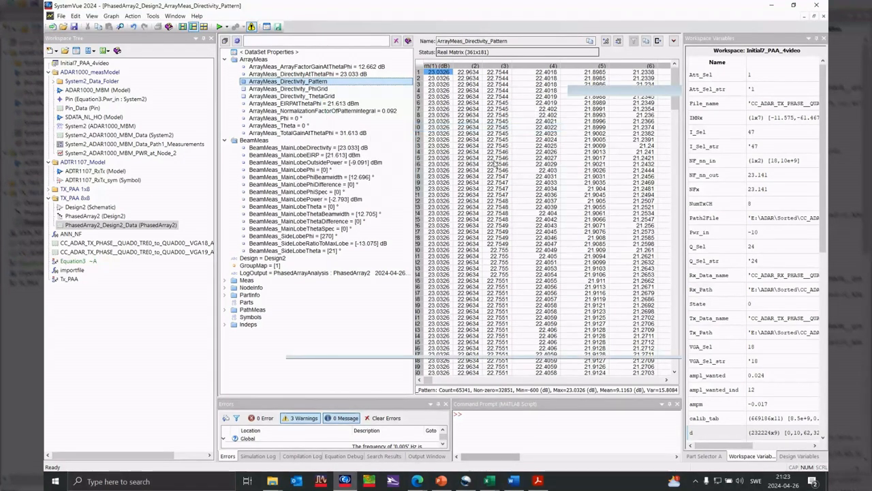
pyautogui.moveTo(498, 250); pyautogui.dragTo(461, 216)
pyautogui.scroll(3, 443, 209)
pyautogui.scroll(1, 443, 209)
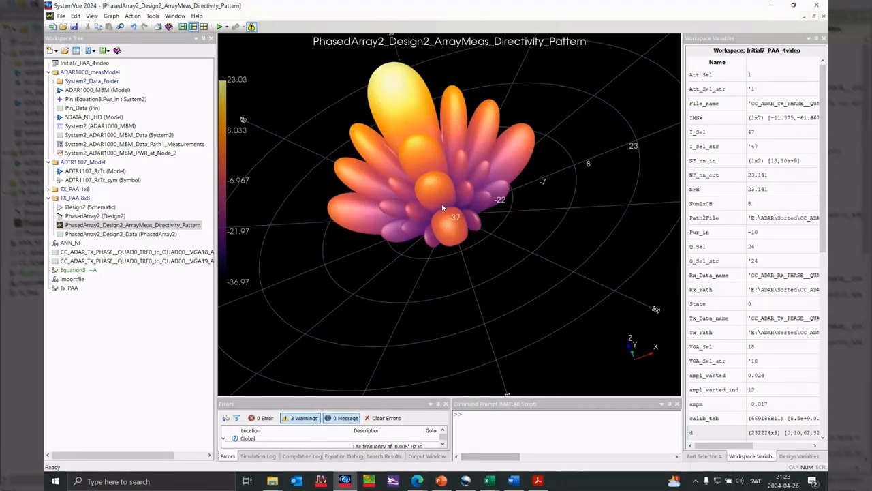
pyautogui.scroll(-3, 443, 209)
pyautogui.moveTo(424, 144); pyautogui.dragTo(420, 212)
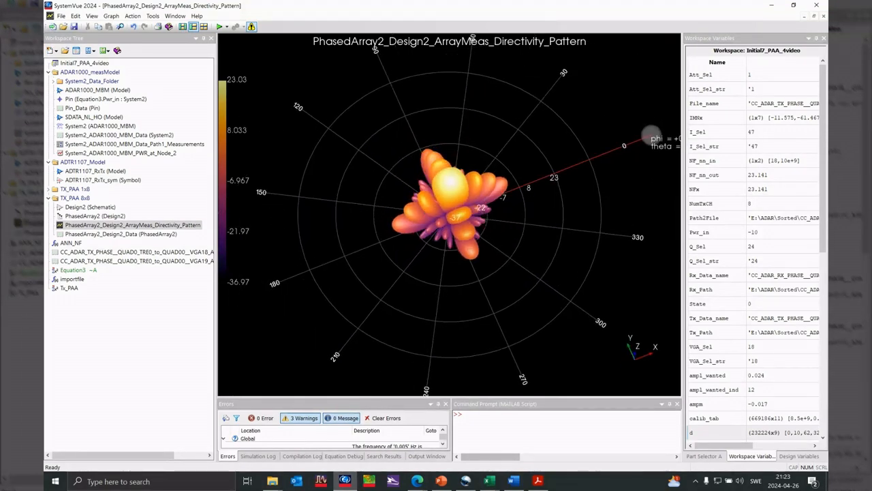